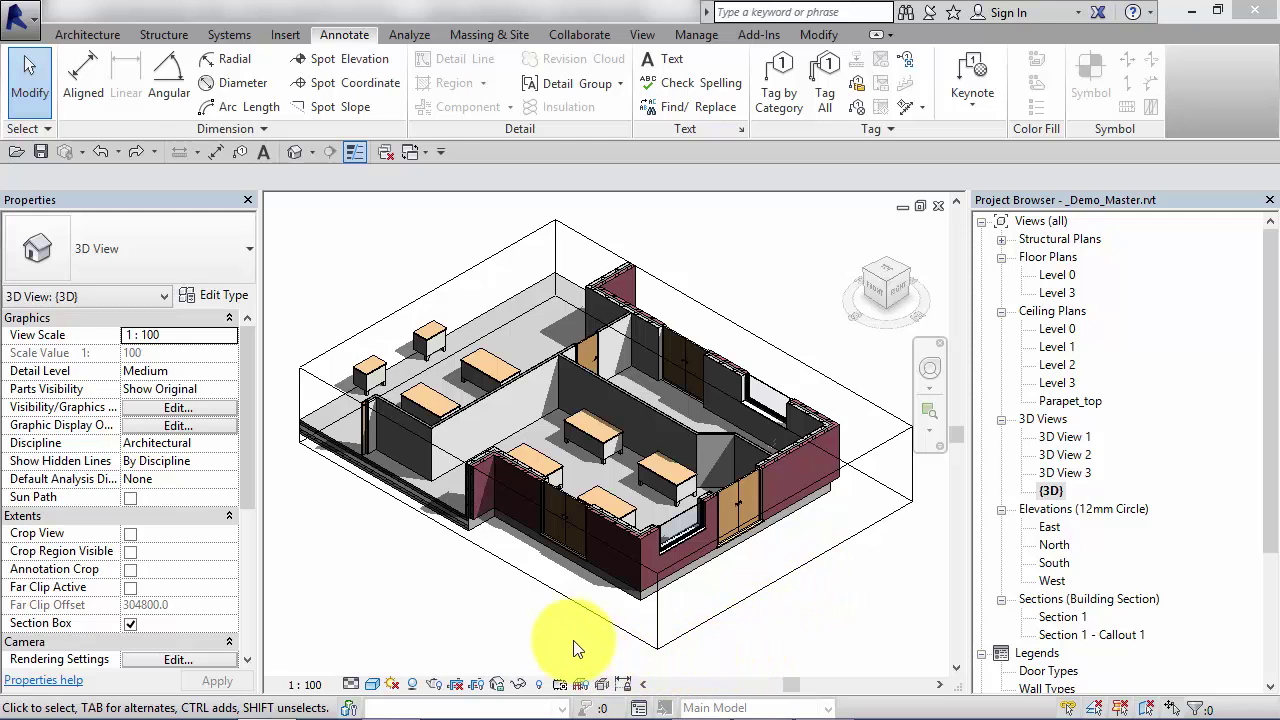
- Raise and partly lower the top of the section box, and pull its front-left face inward toward the rooms
{"action": "left_click", "coordinate": [831, 550]}
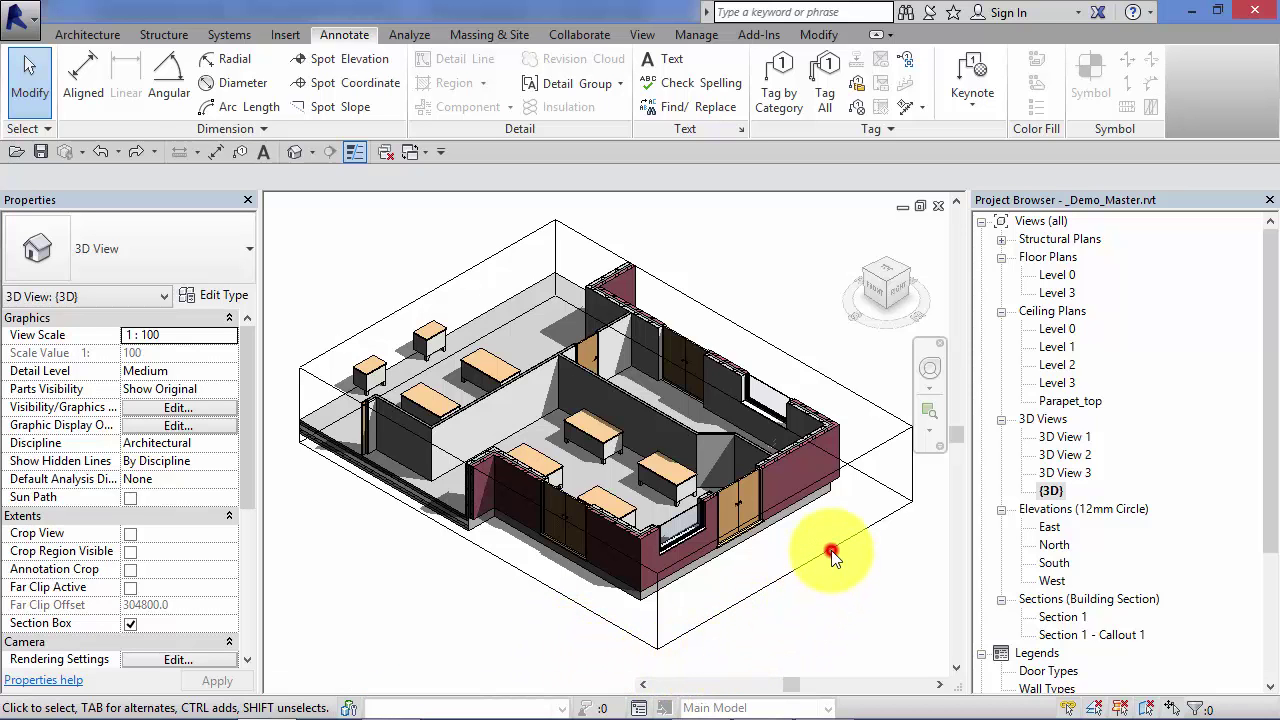
{"action": "left_click", "coordinate": [859, 455]}
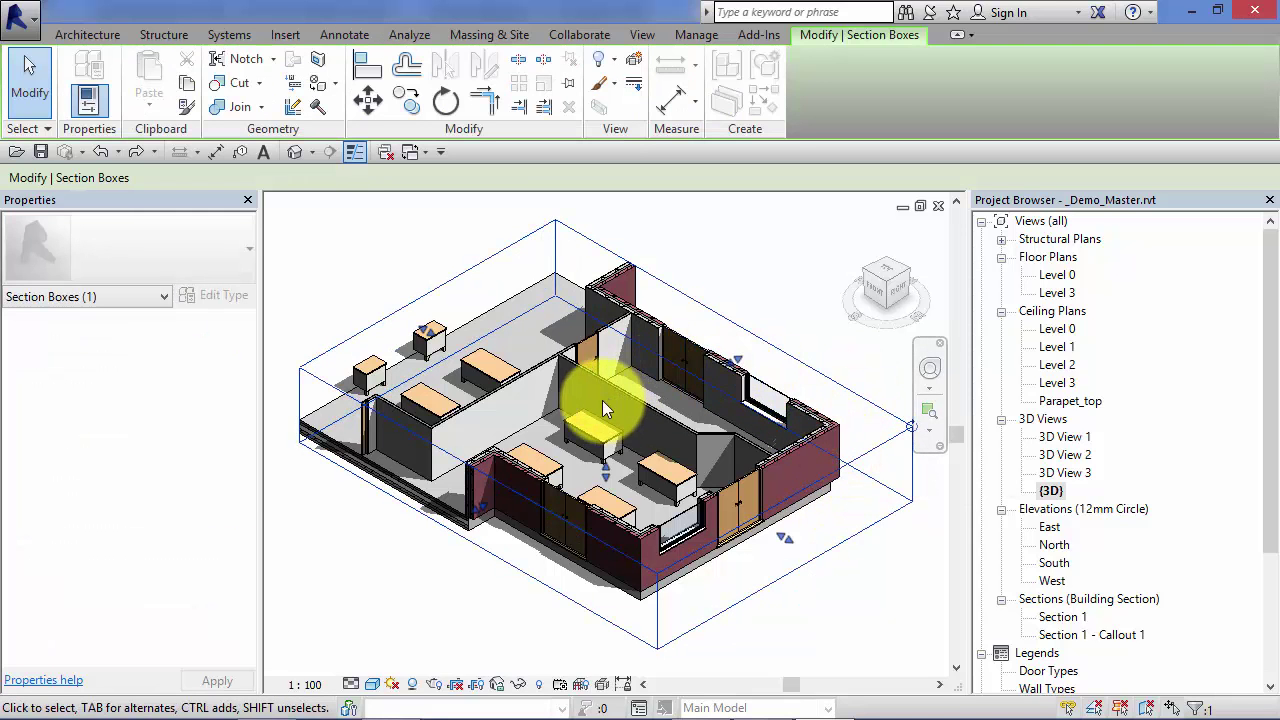
{"action": "left_click_drag", "start_coordinate": [606, 400], "coordinate": [604, 358]}
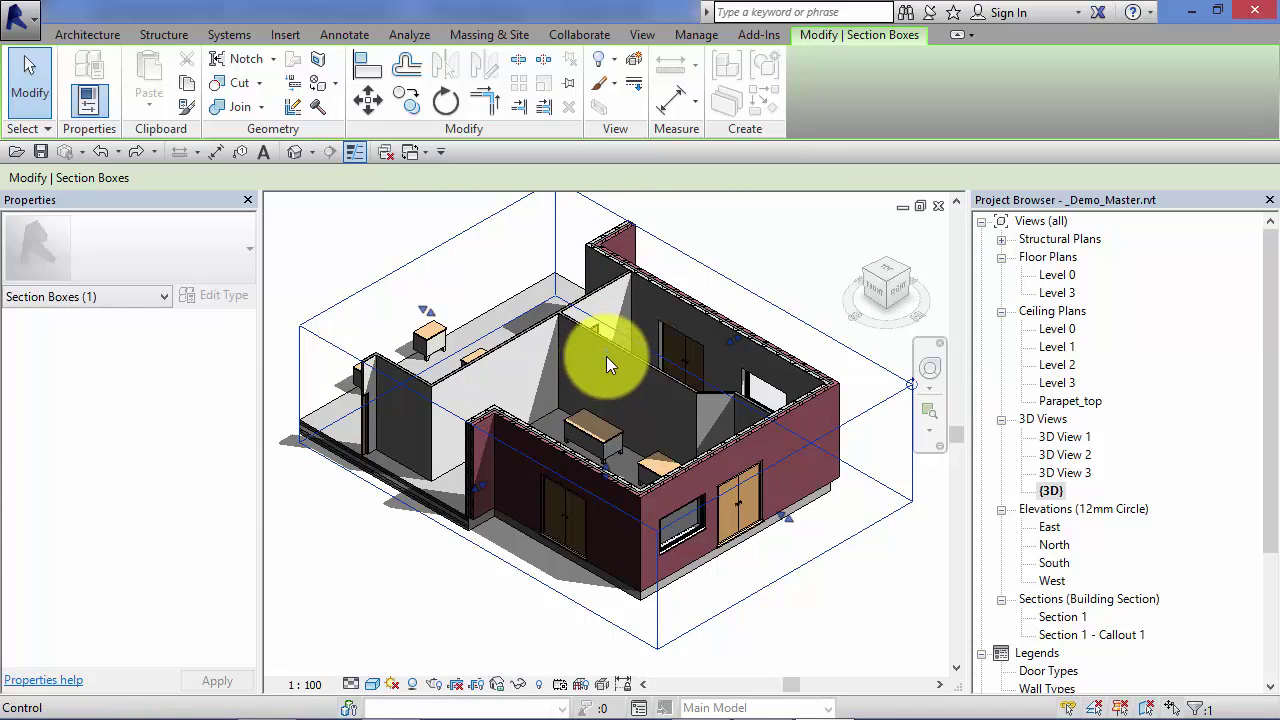
{"action": "left_click_drag", "start_coordinate": [605, 357], "coordinate": [601, 379]}
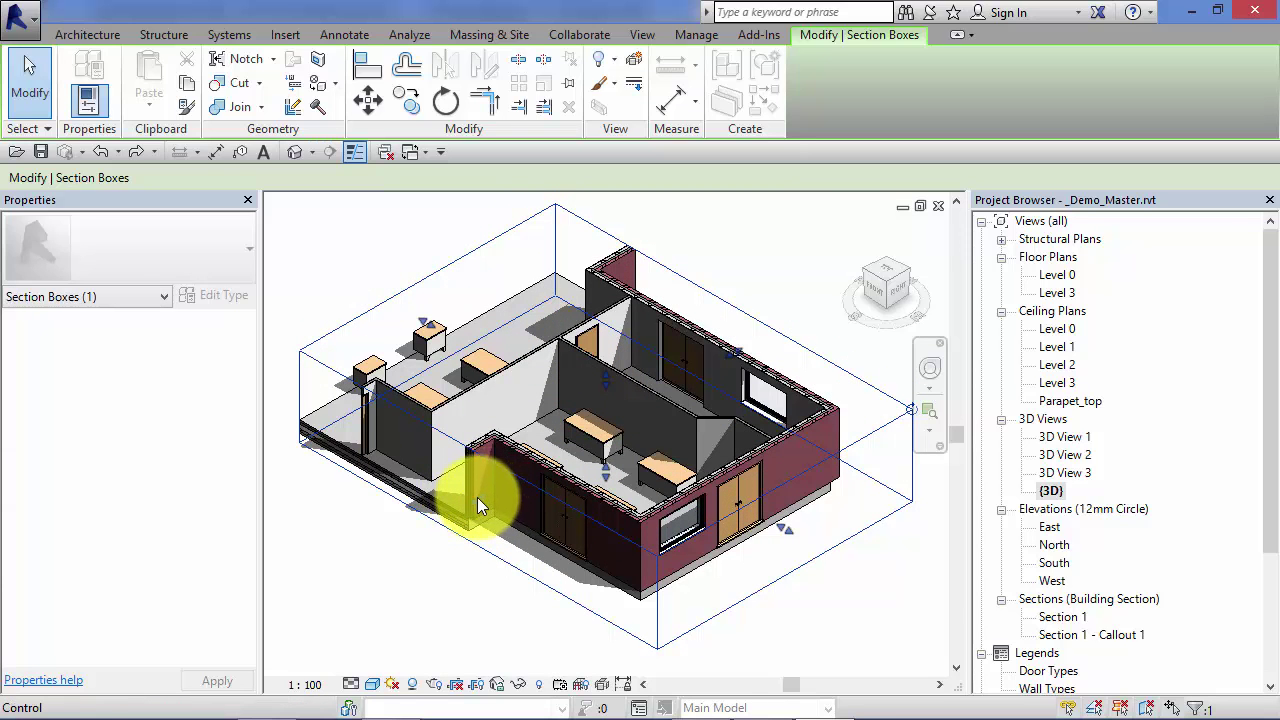
{"action": "left_click_drag", "start_coordinate": [478, 497], "coordinate": [537, 471]}
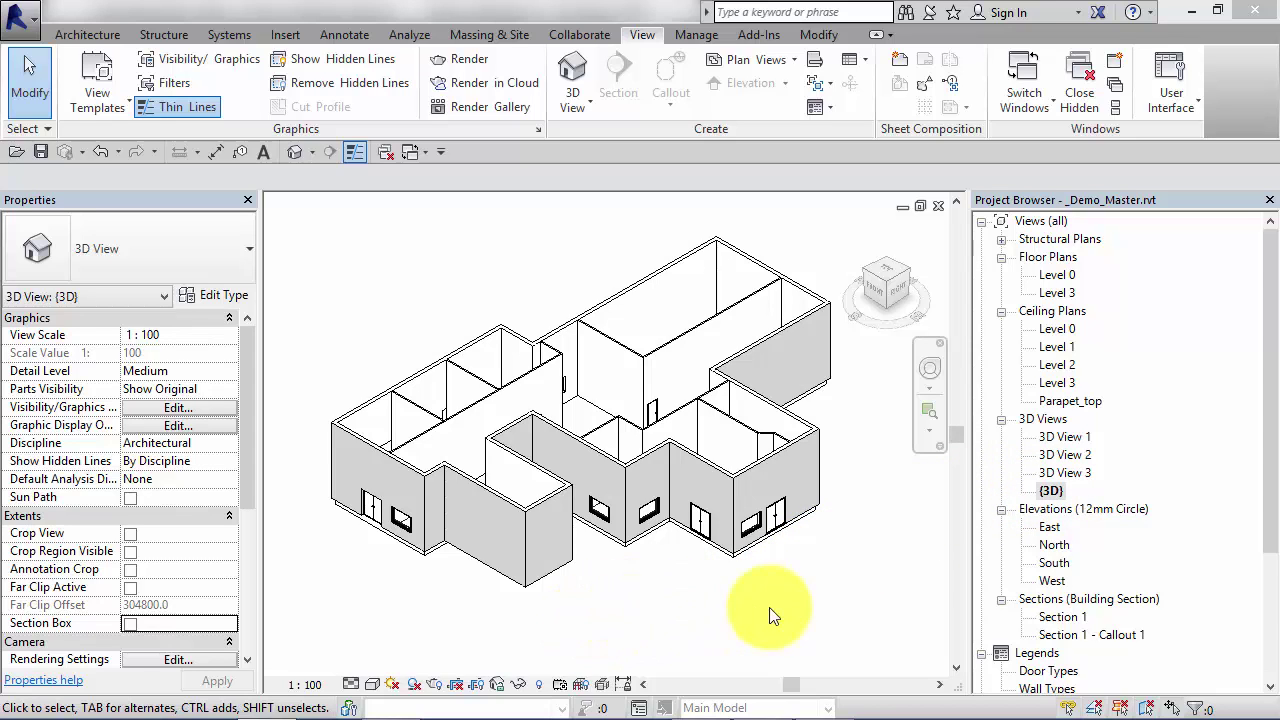
- Check the 3D View 2 perspective, then return to the default {3D} view and enable its section box
{"action": "double_click", "coordinate": [1064, 455]}
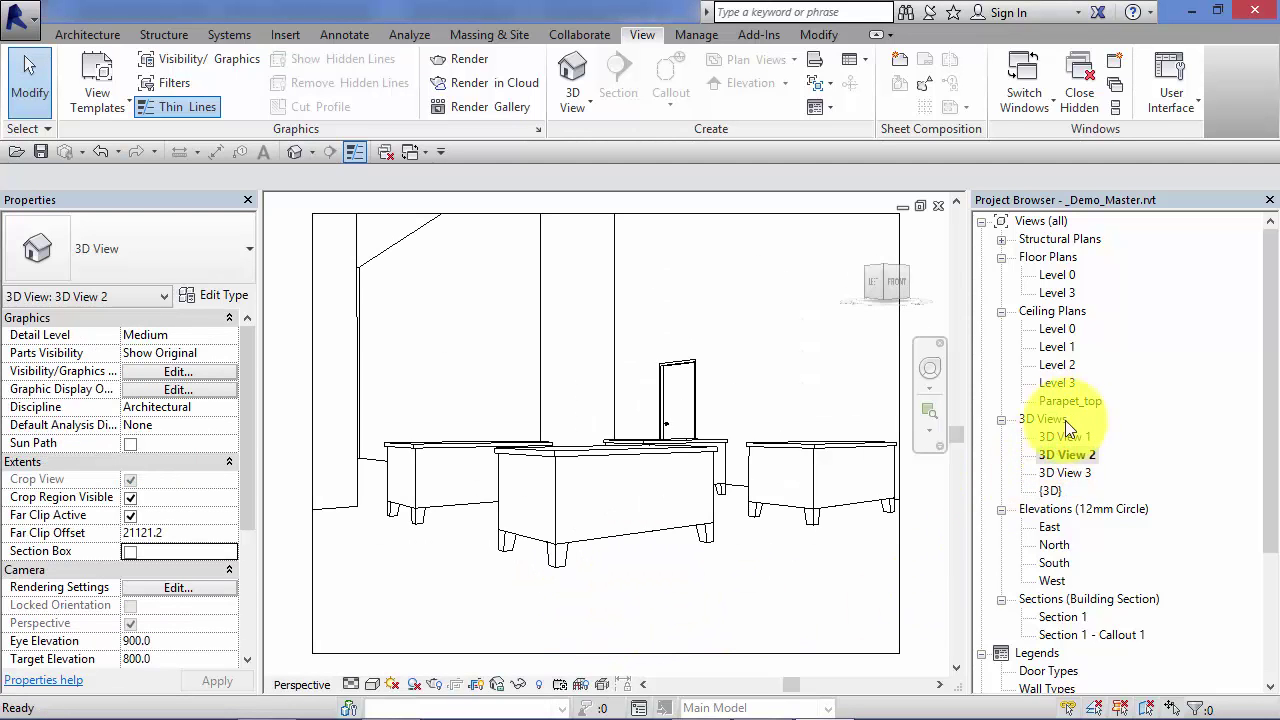
{"action": "double_click", "coordinate": [1047, 490]}
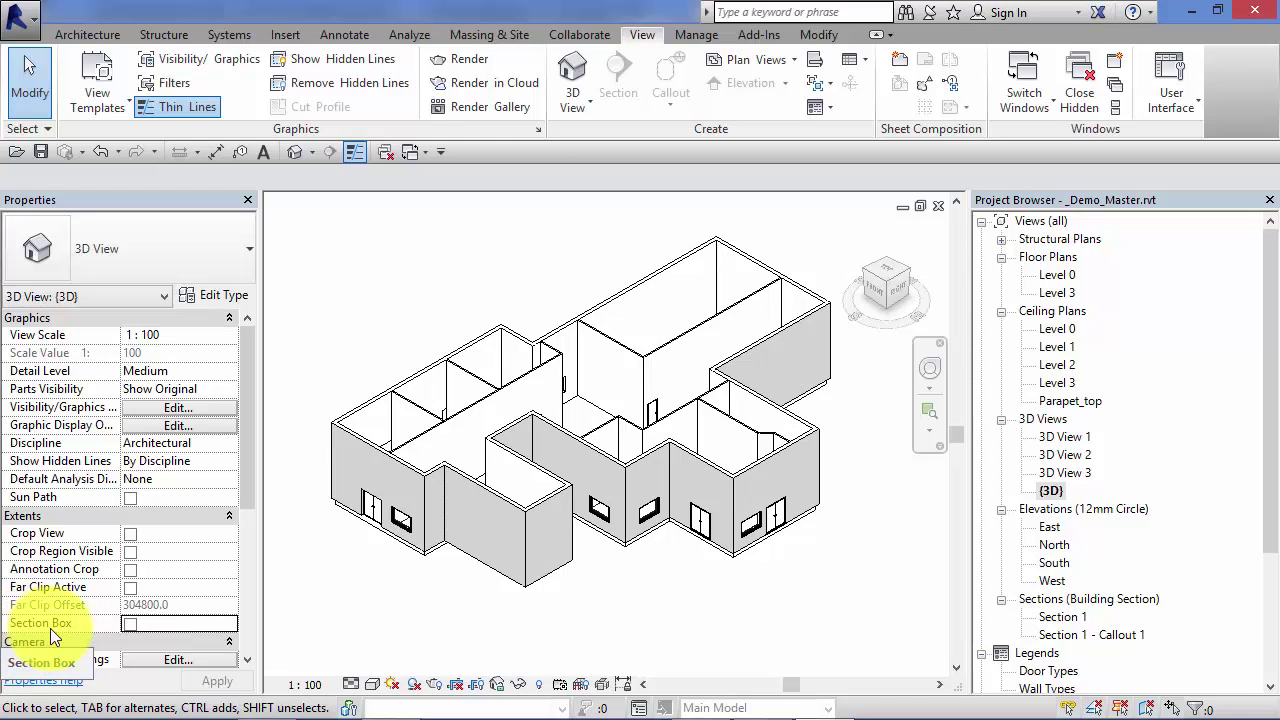
{"action": "left_click", "coordinate": [131, 624]}
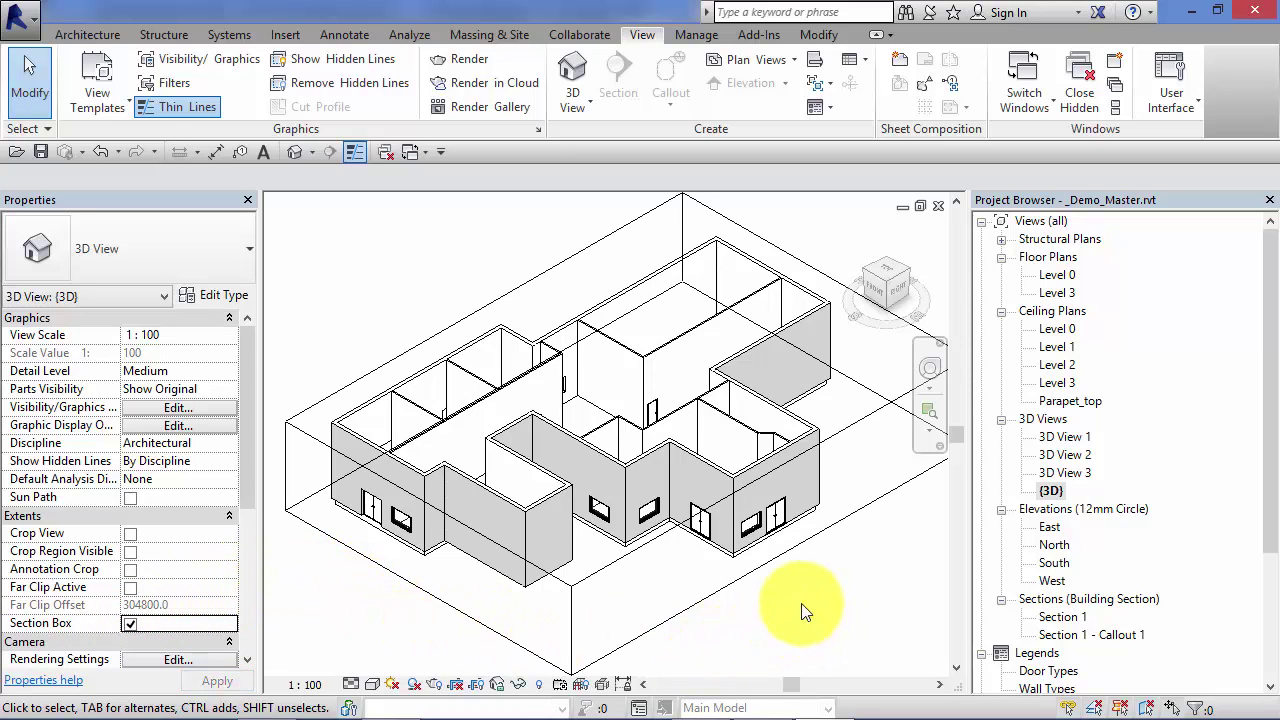
{"action": "middle_click_drag", "start_coordinate": [804, 603], "coordinate": [771, 594]}
{"action": "scroll", "coordinate": [784, 604], "scroll_direction": "down", "scroll_amount": 1}
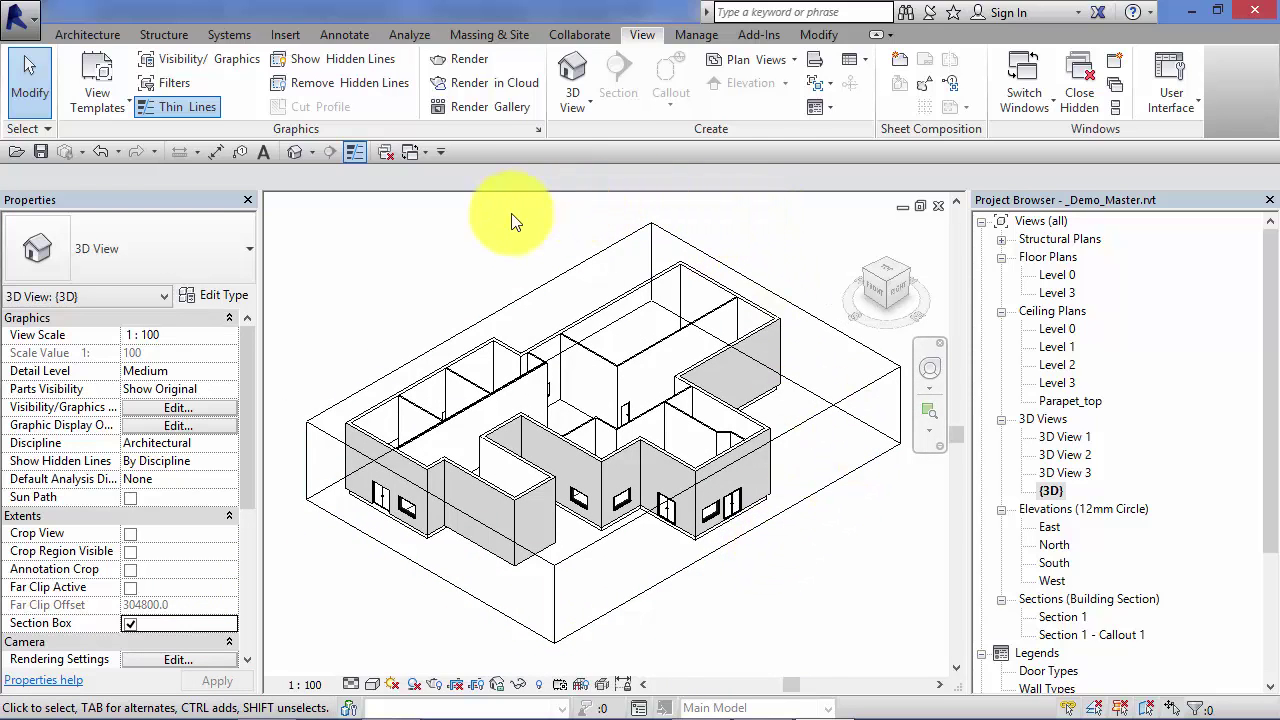
- Pull the section box's rear-left and rear-right faces inward so they cut through the building's outer walls
{"action": "left_click", "coordinate": [473, 326]}
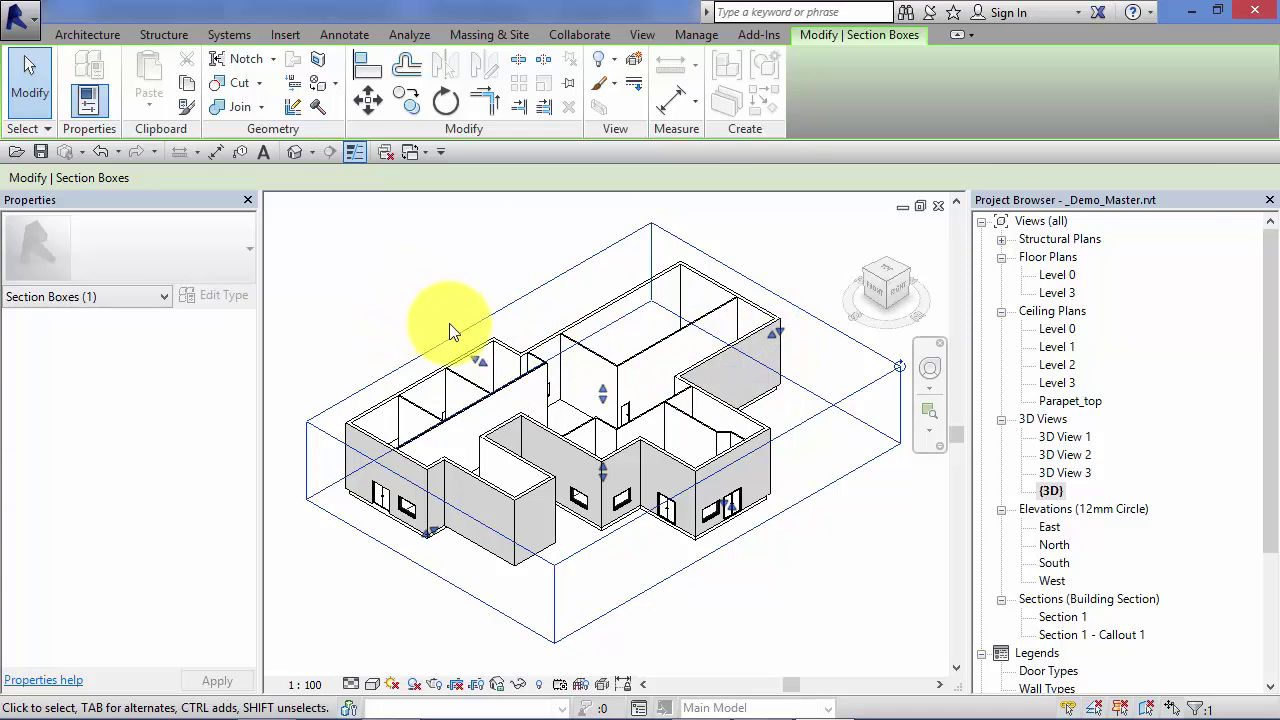
{"action": "left_click_drag", "start_coordinate": [478, 358], "coordinate": [492, 412]}
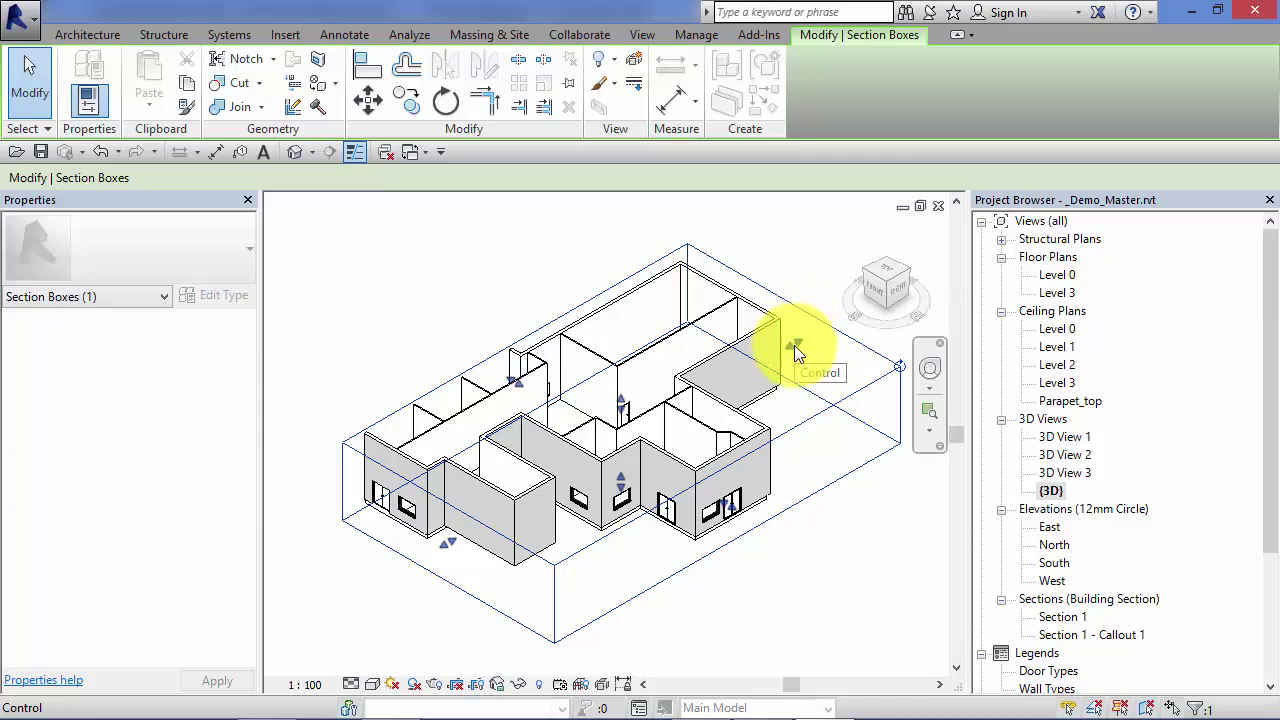
{"action": "left_click_drag", "start_coordinate": [791, 341], "coordinate": [766, 352]}
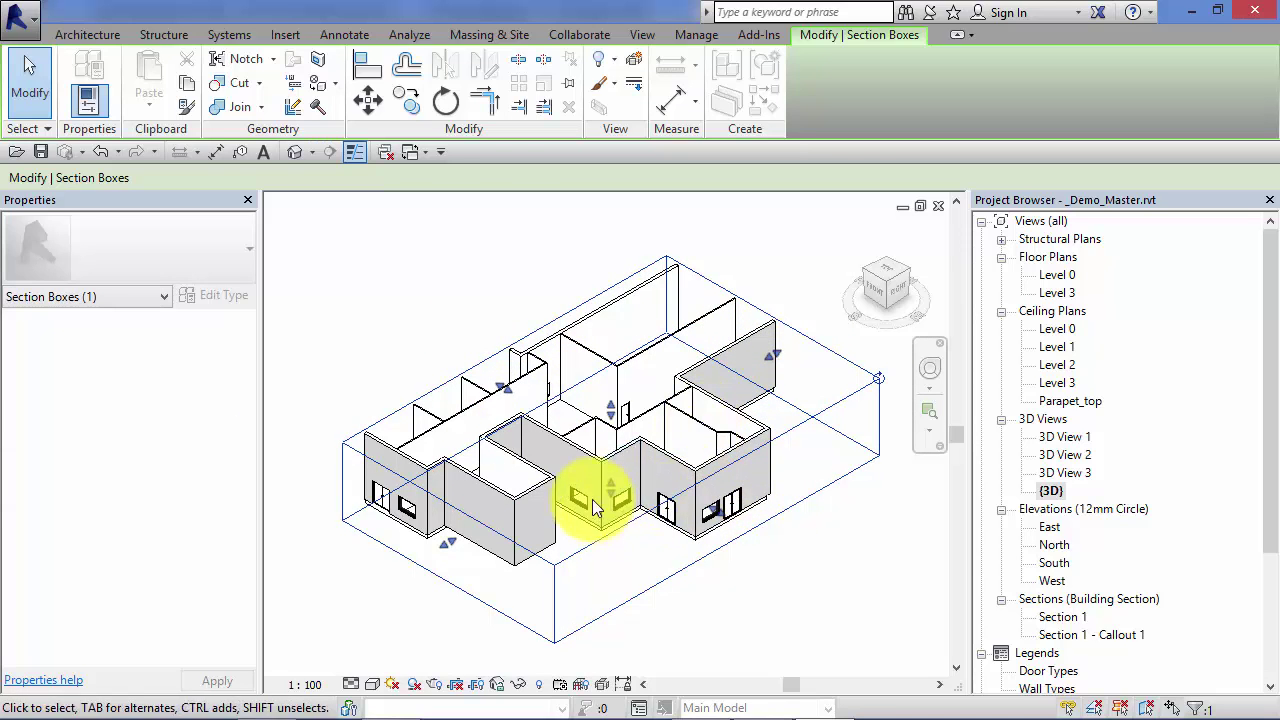
{"action": "scroll", "coordinate": [610, 498], "scroll_direction": "up", "scroll_amount": 2}
{"action": "scroll", "coordinate": [608, 495], "scroll_direction": "up", "scroll_amount": 6}
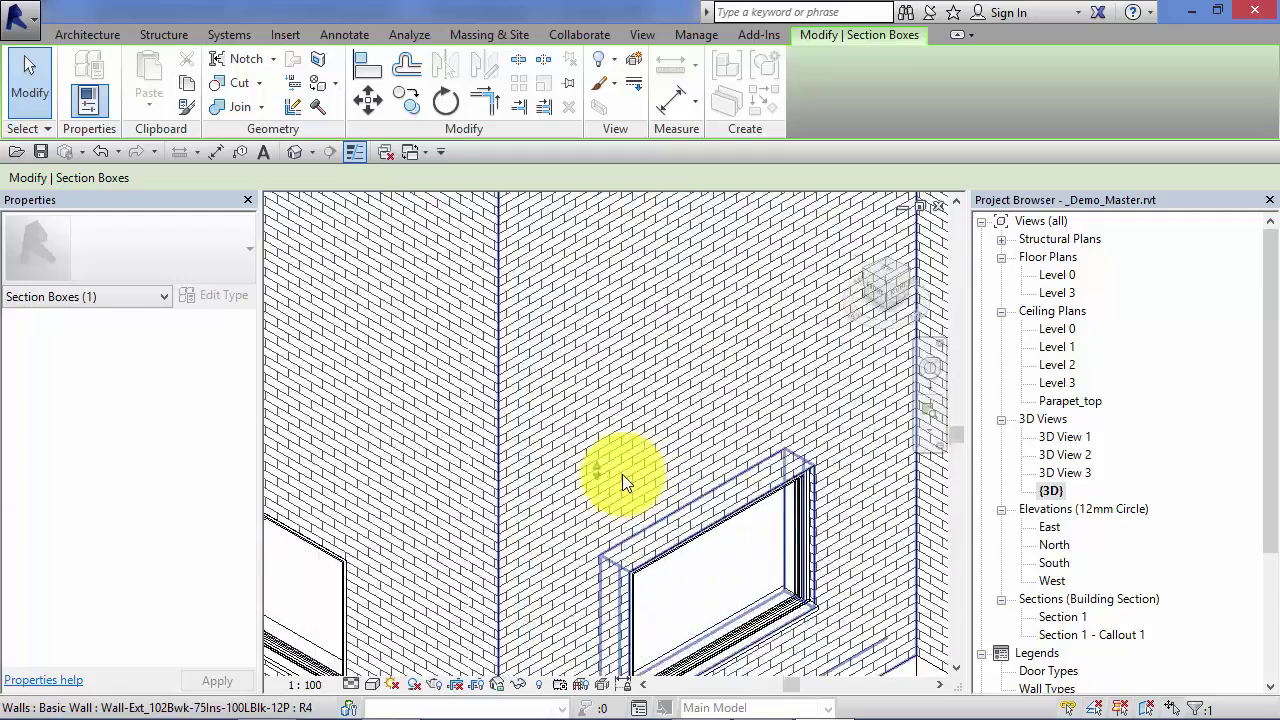
{"action": "left_click_drag", "start_coordinate": [588, 481], "coordinate": [572, 466]}
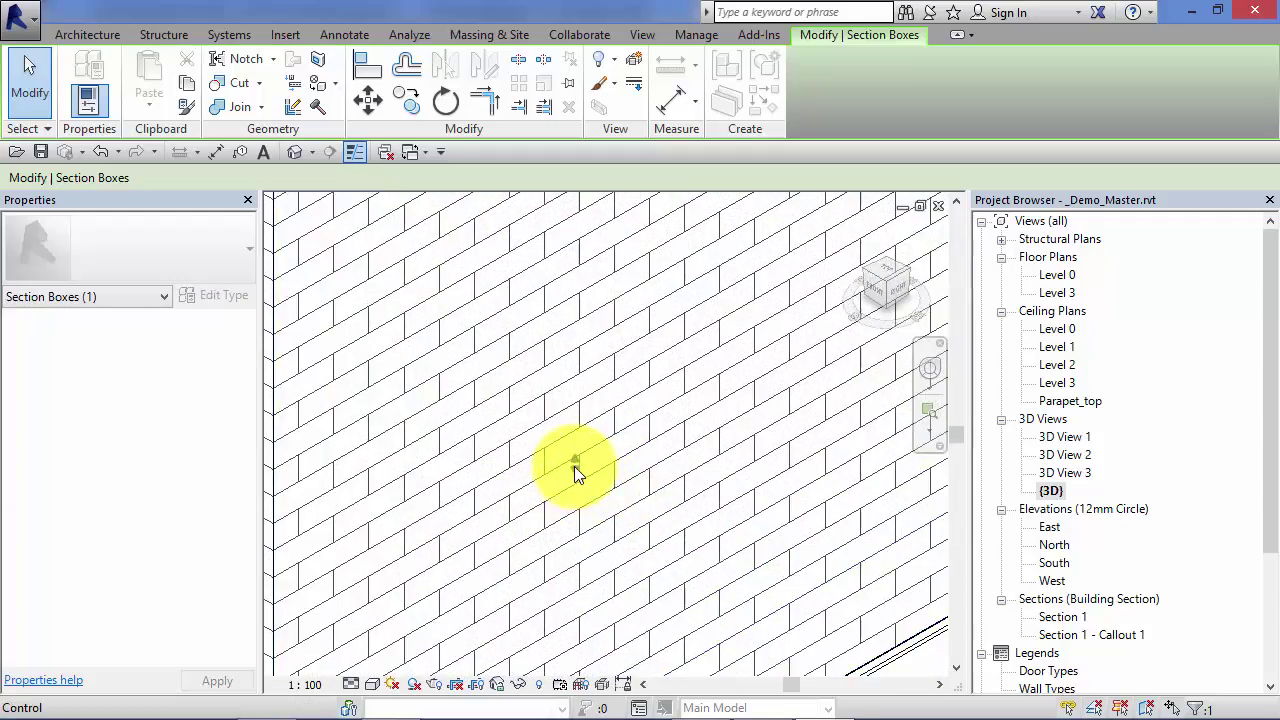
{"action": "scroll", "coordinate": [573, 466], "scroll_direction": "down", "scroll_amount": 8}
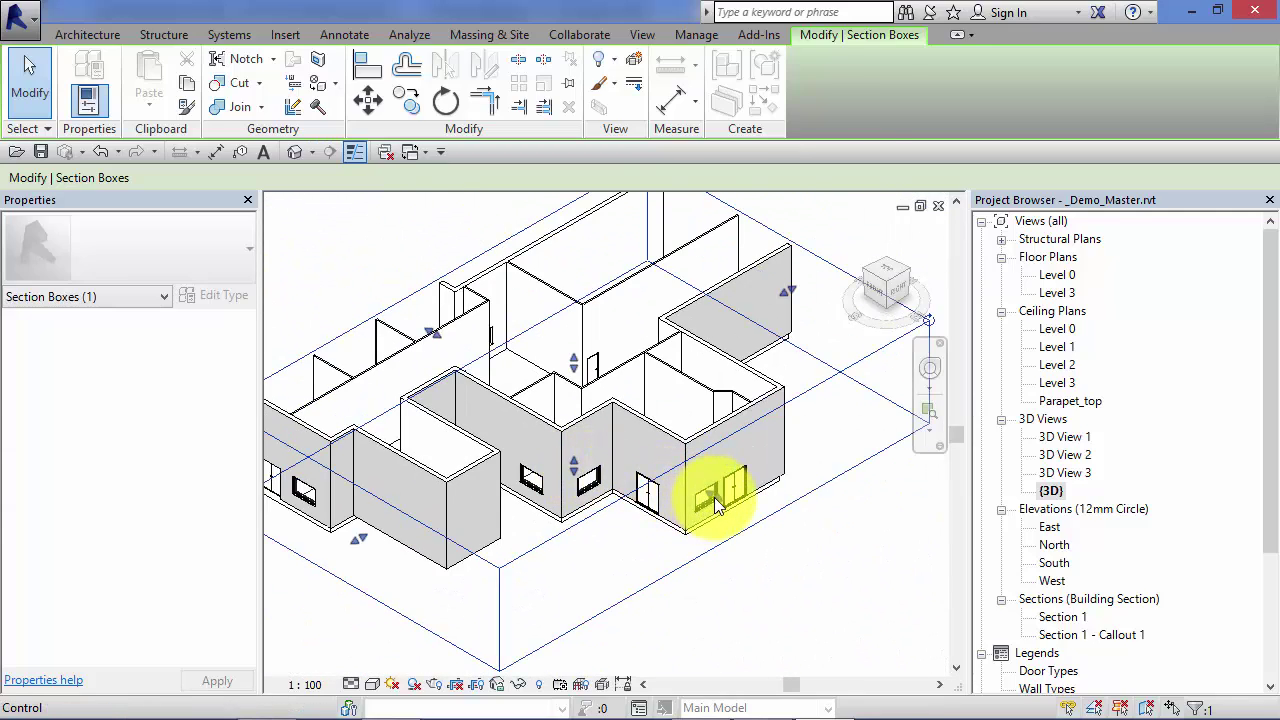
{"action": "left_click", "coordinate": [707, 498]}
{"action": "left_click_drag", "start_coordinate": [707, 498], "coordinate": [711, 503]}
{"action": "scroll", "coordinate": [717, 507], "scroll_direction": "up", "scroll_amount": 5}
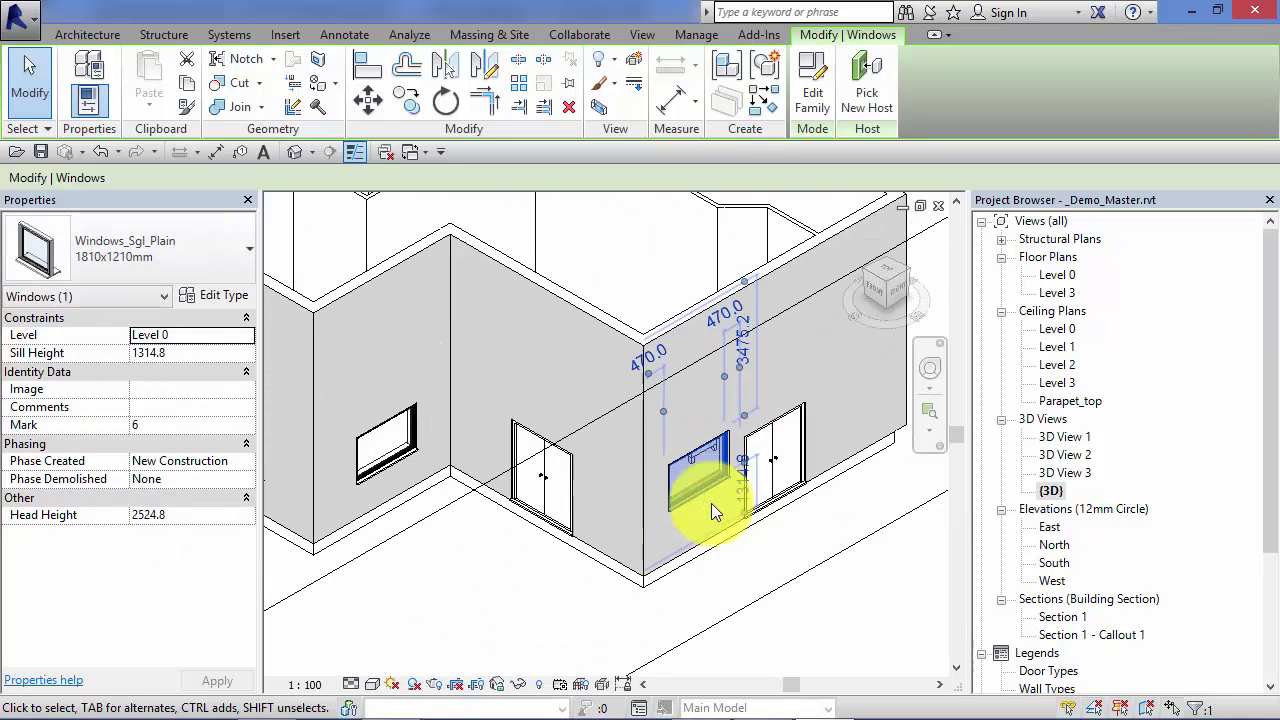
{"action": "left_click", "coordinate": [837, 620]}
{"action": "scroll", "coordinate": [851, 614], "scroll_direction": "down", "scroll_amount": 6}
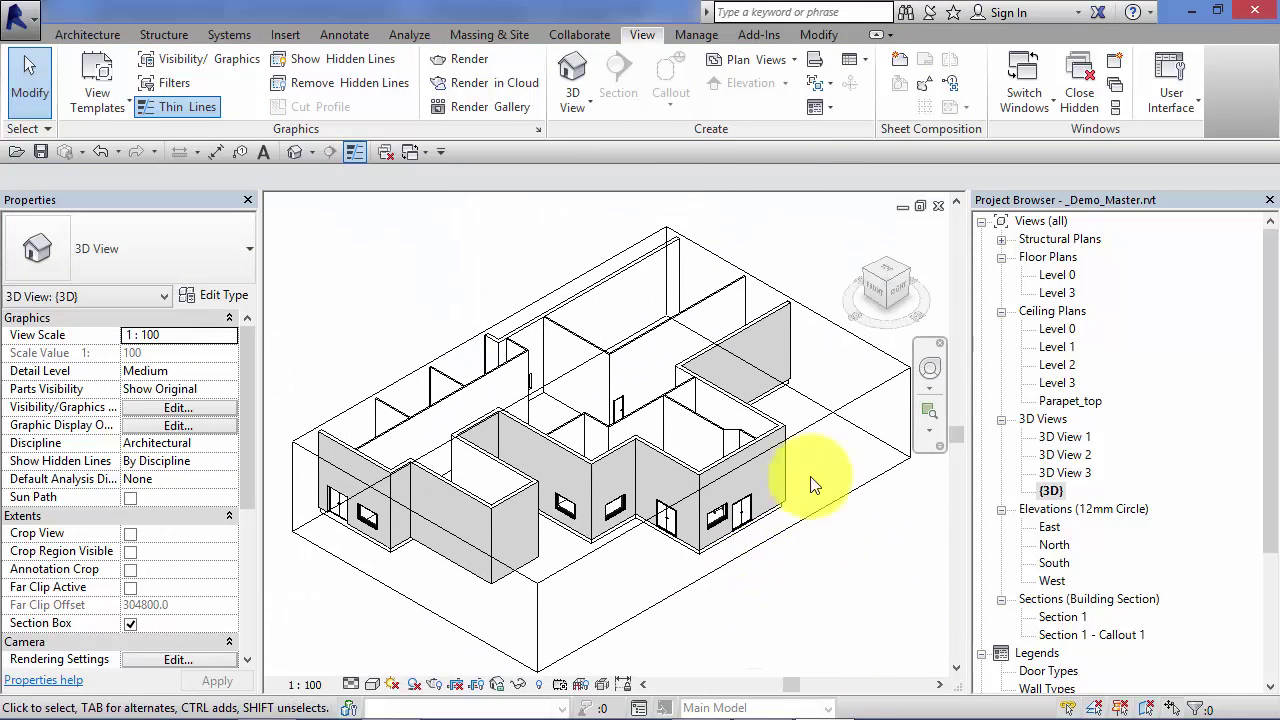
- Pull the section box's front-right face inward past the exterior wall and lower its top to just above the windows
{"action": "left_click", "coordinate": [822, 316]}
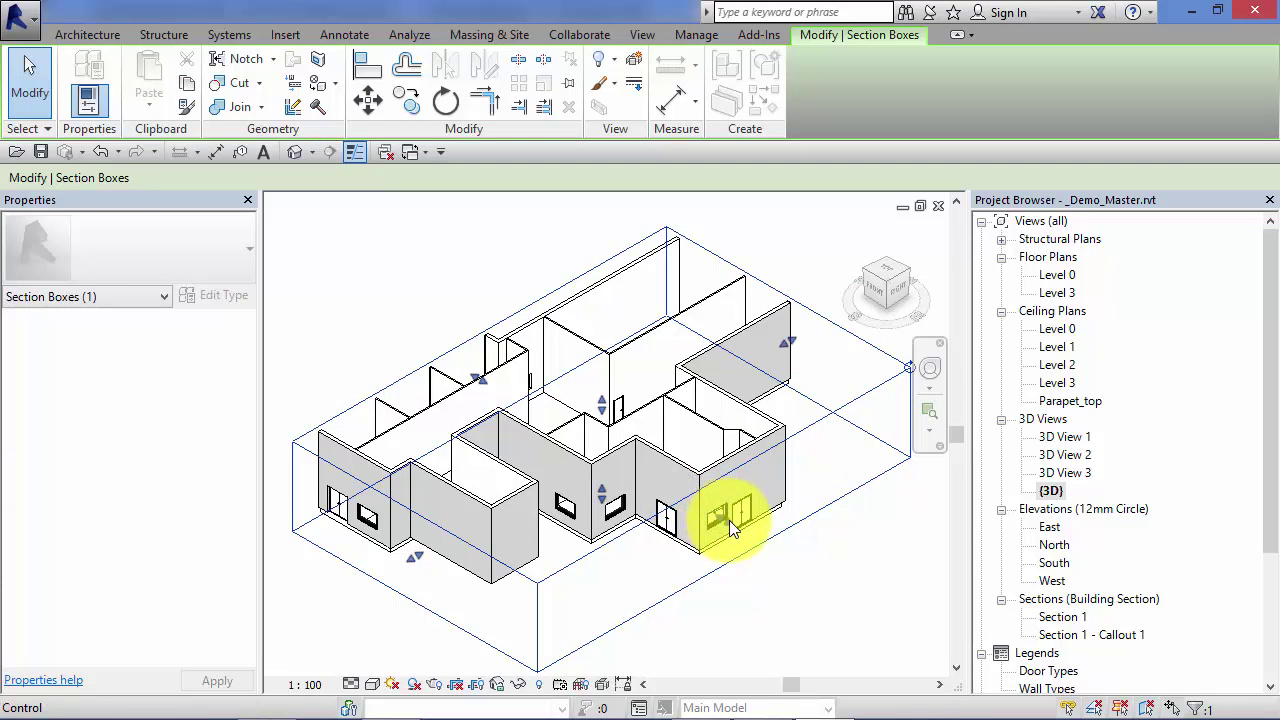
{"action": "left_click_drag", "start_coordinate": [726, 520], "coordinate": [688, 472]}
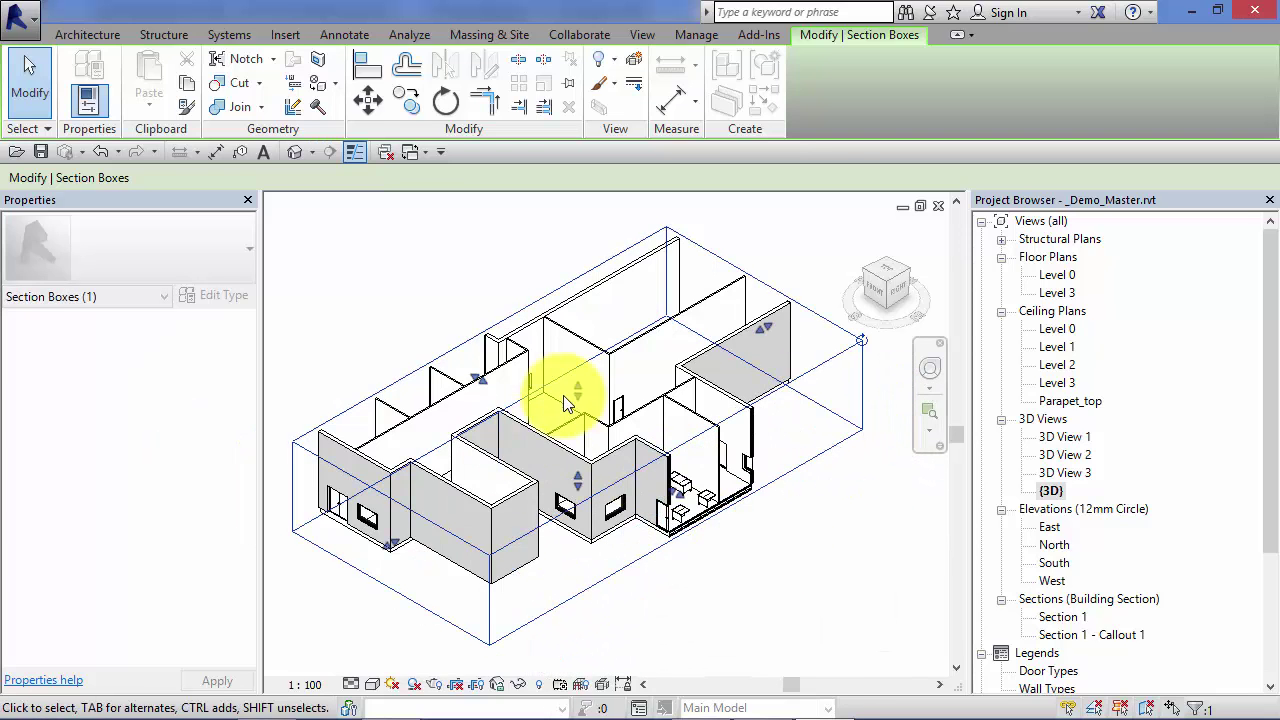
{"action": "left_click_drag", "start_coordinate": [578, 393], "coordinate": [580, 432]}
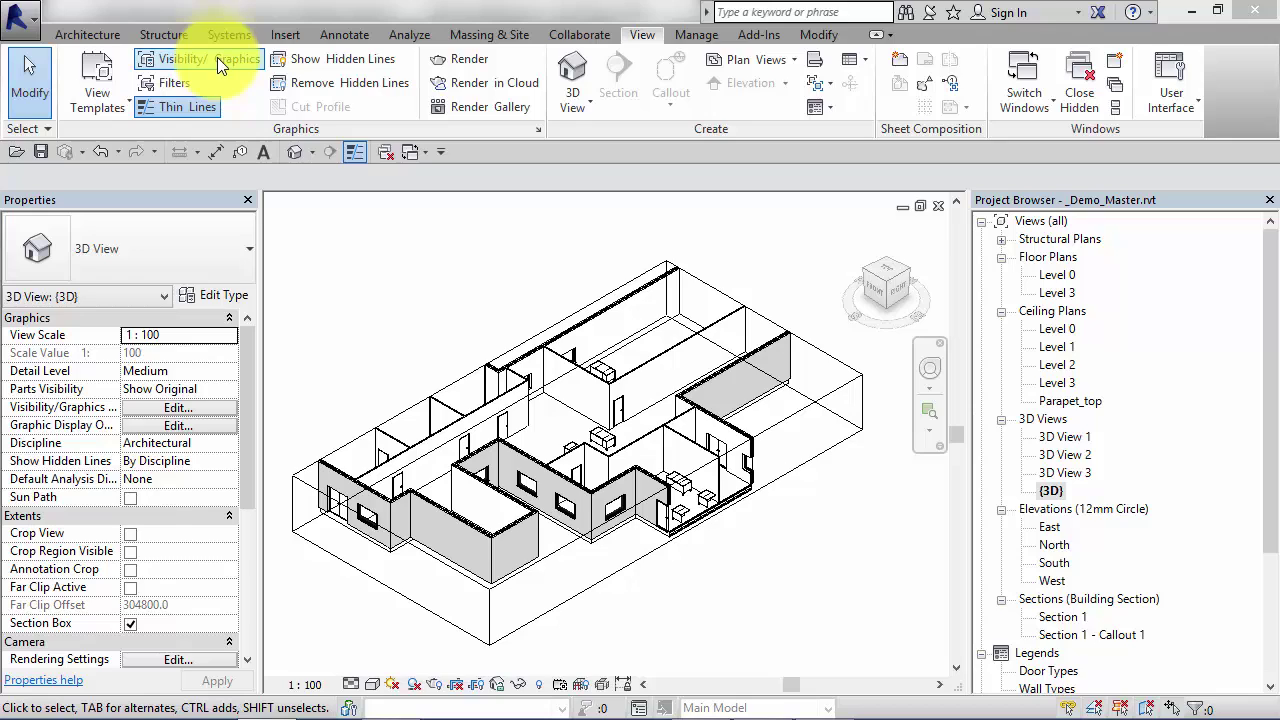
- Hide the Section Boxes annotation category in the 3D view through its Visibility/Graphic Overrides
{"action": "left_click", "coordinate": [230, 59]}
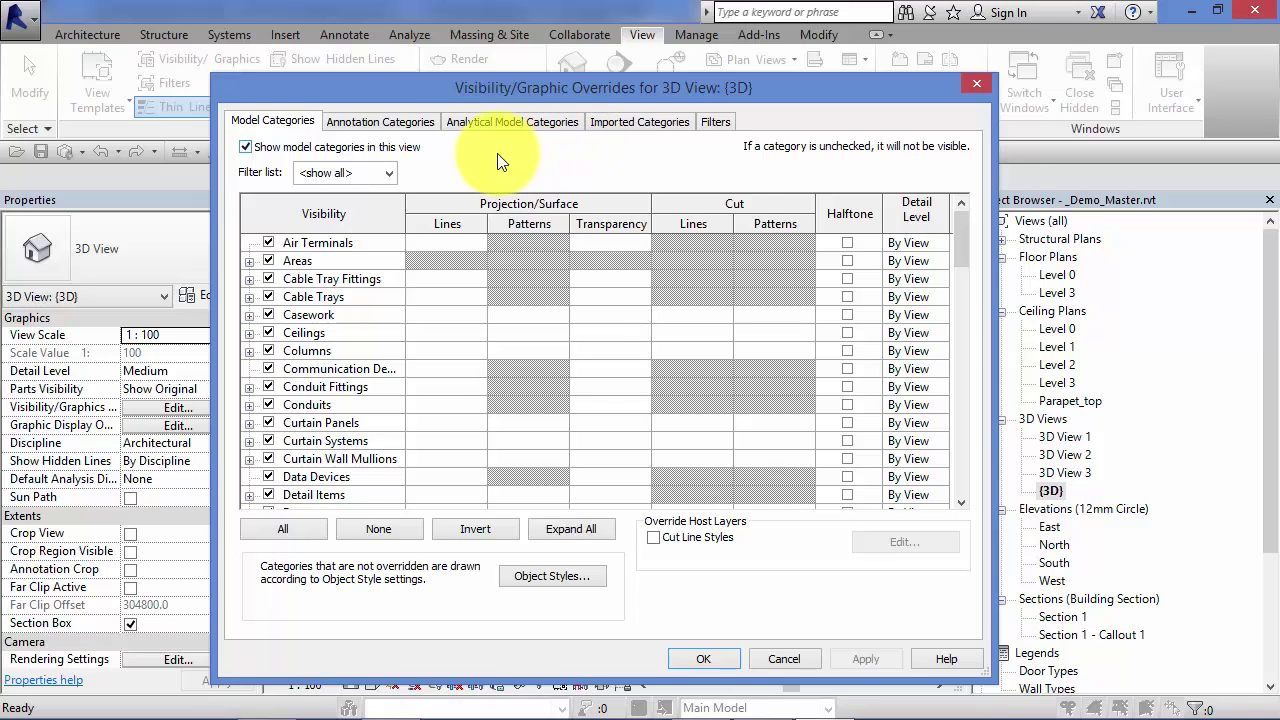
{"action": "left_click", "coordinate": [360, 123]}
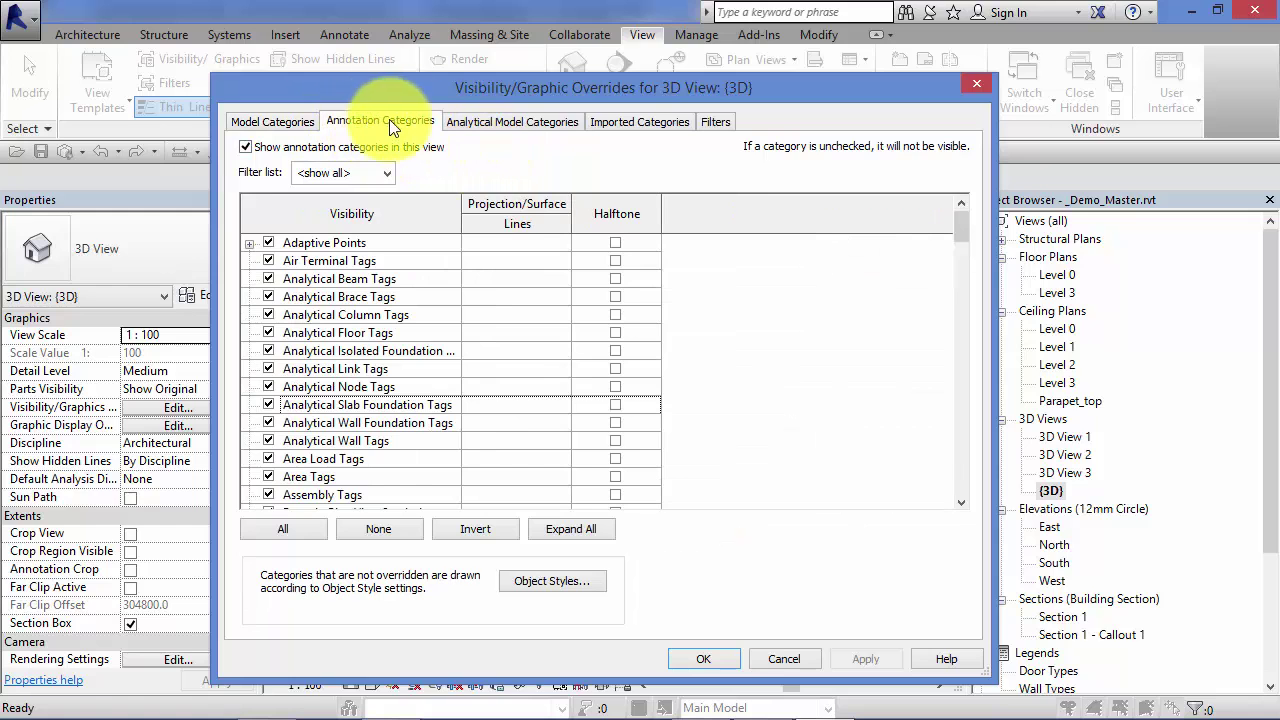
{"action": "left_click_drag", "start_coordinate": [956, 226], "coordinate": [945, 405]}
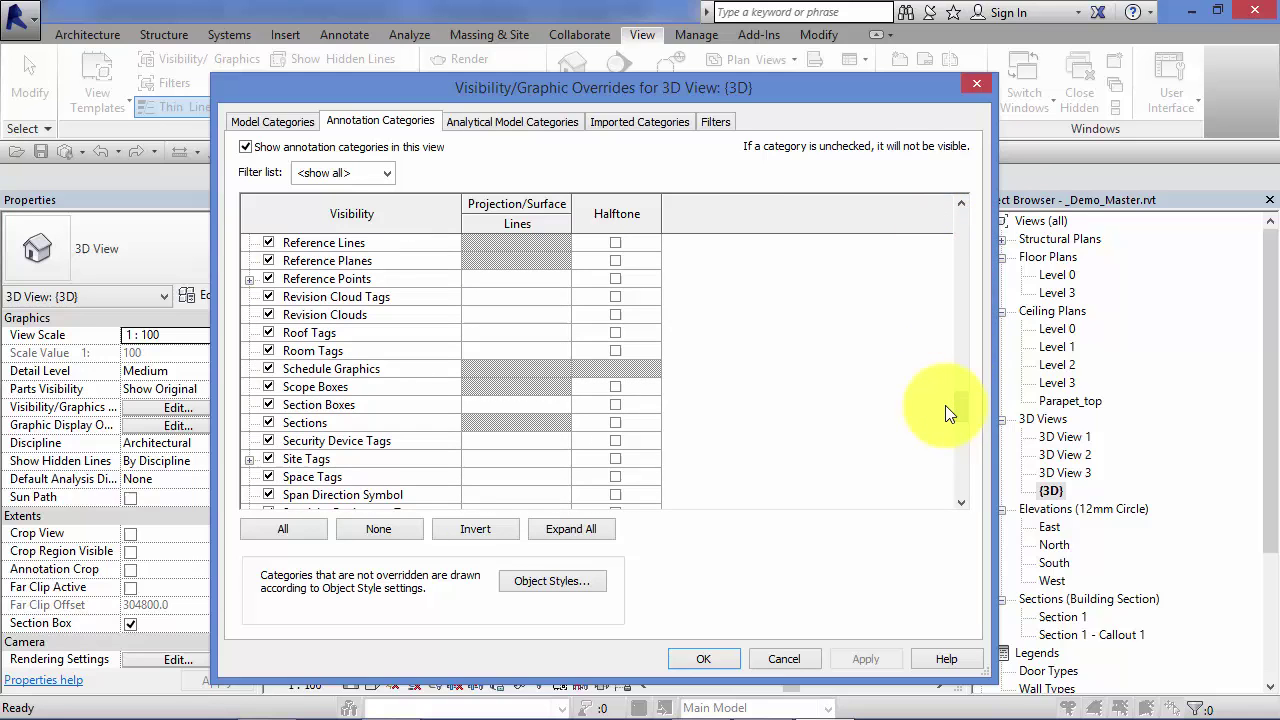
{"action": "left_click", "coordinate": [268, 404]}
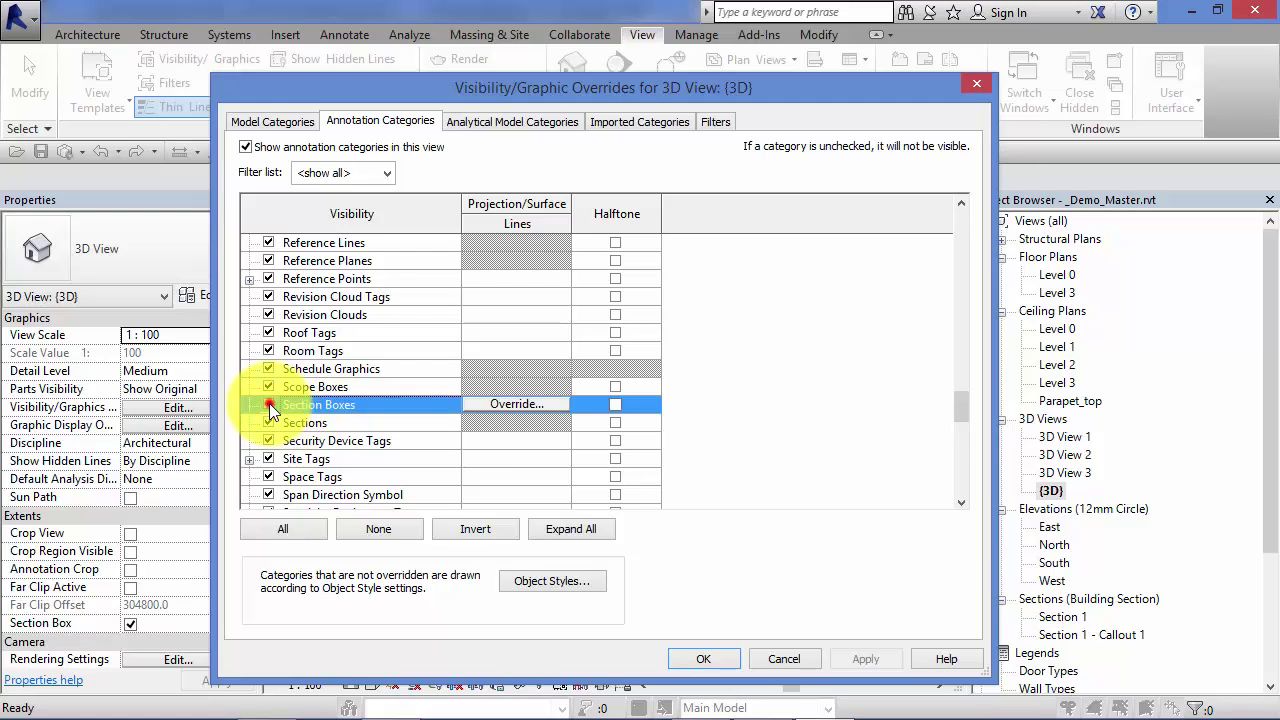
{"action": "left_click", "coordinate": [703, 659]}
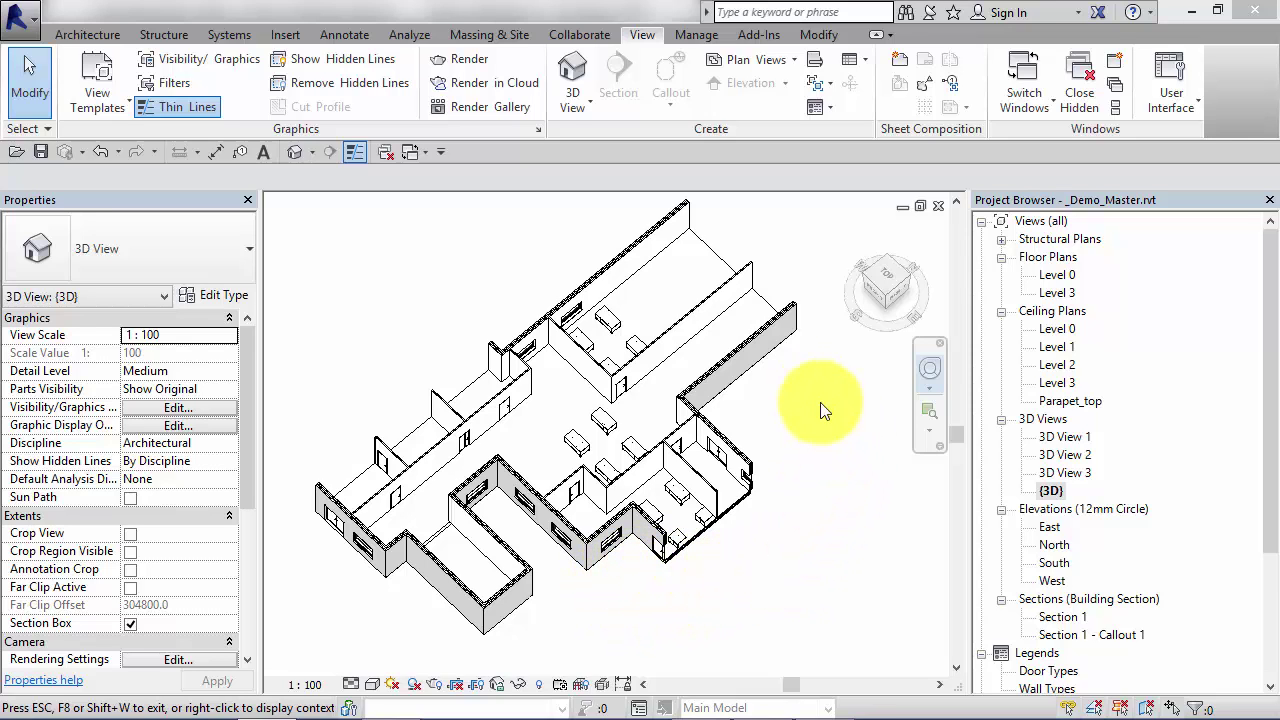
- Orbit the cutaway model with the full navigation wheel to a steeper view from above
{"action": "left_click", "coordinate": [928, 367]}
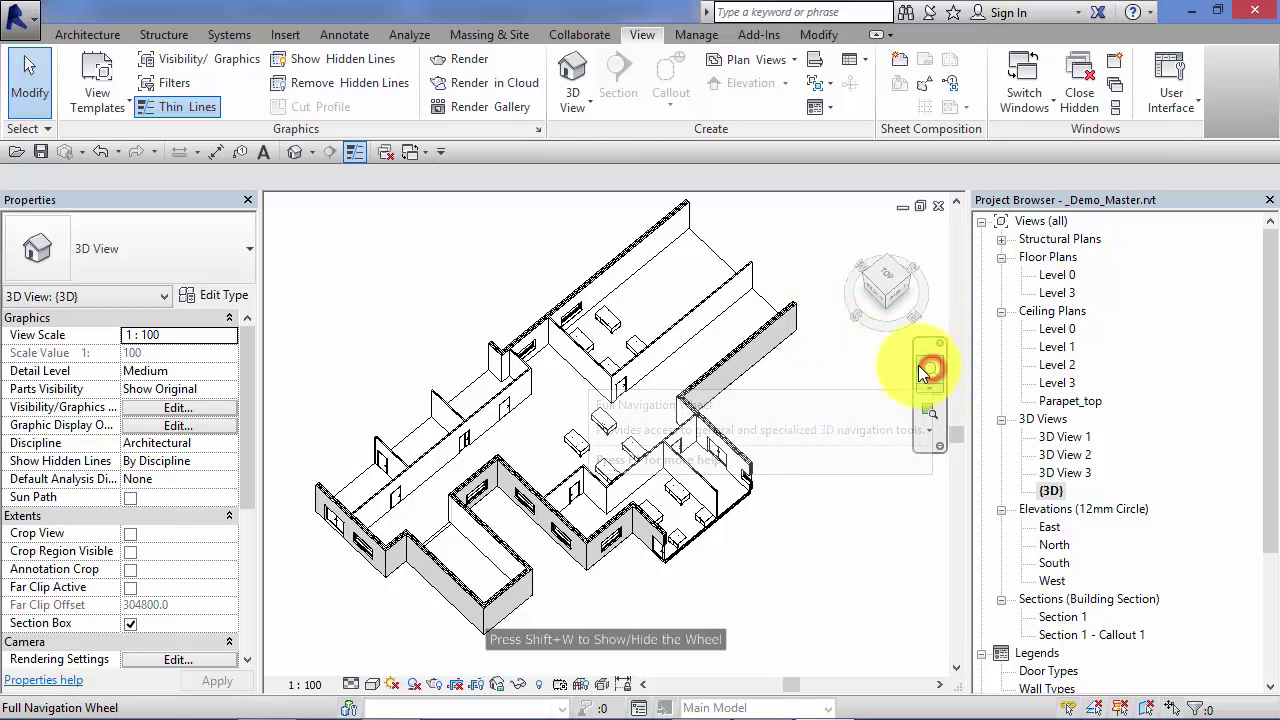
{"action": "left_click", "coordinate": [928, 368]}
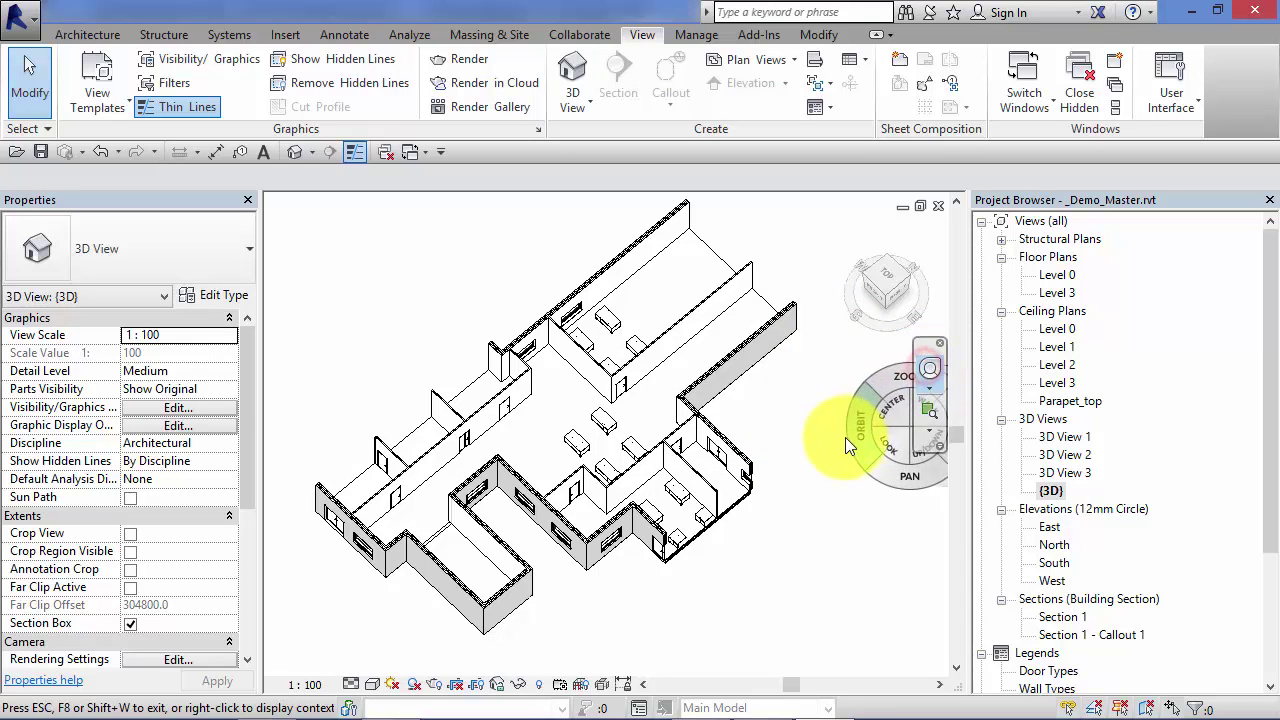
{"action": "mouse_move", "coordinate": [845, 439]}
{"action": "left_mouse_down"}
{"action": "mouse_move", "coordinate": [858, 440]}
{"action": "mouse_move", "coordinate": [832, 410]}
{"action": "mouse_move", "coordinate": [840, 352]}
{"action": "mouse_move", "coordinate": [829, 357]}
{"action": "mouse_move", "coordinate": [845, 369]}
{"action": "mouse_move", "coordinate": [808, 400]}
{"action": "mouse_move", "coordinate": [826, 462]}
{"action": "mouse_move", "coordinate": [778, 474]}
{"action": "mouse_move", "coordinate": [767, 460]}
{"action": "mouse_move", "coordinate": [850, 460]}
{"action": "mouse_move", "coordinate": [799, 474]}
{"action": "mouse_move", "coordinate": [802, 492]}
{"action": "mouse_move", "coordinate": [750, 405]}
{"action": "mouse_move", "coordinate": [830, 395]}
{"action": "mouse_move", "coordinate": [782, 407]}
{"action": "mouse_move", "coordinate": [803, 472]}
{"action": "mouse_move", "coordinate": [776, 482]}
{"action": "mouse_move", "coordinate": [784, 491]}
{"action": "mouse_move", "coordinate": [773, 480]}
{"action": "mouse_move", "coordinate": [786, 491]}
{"action": "left_mouse_up"}
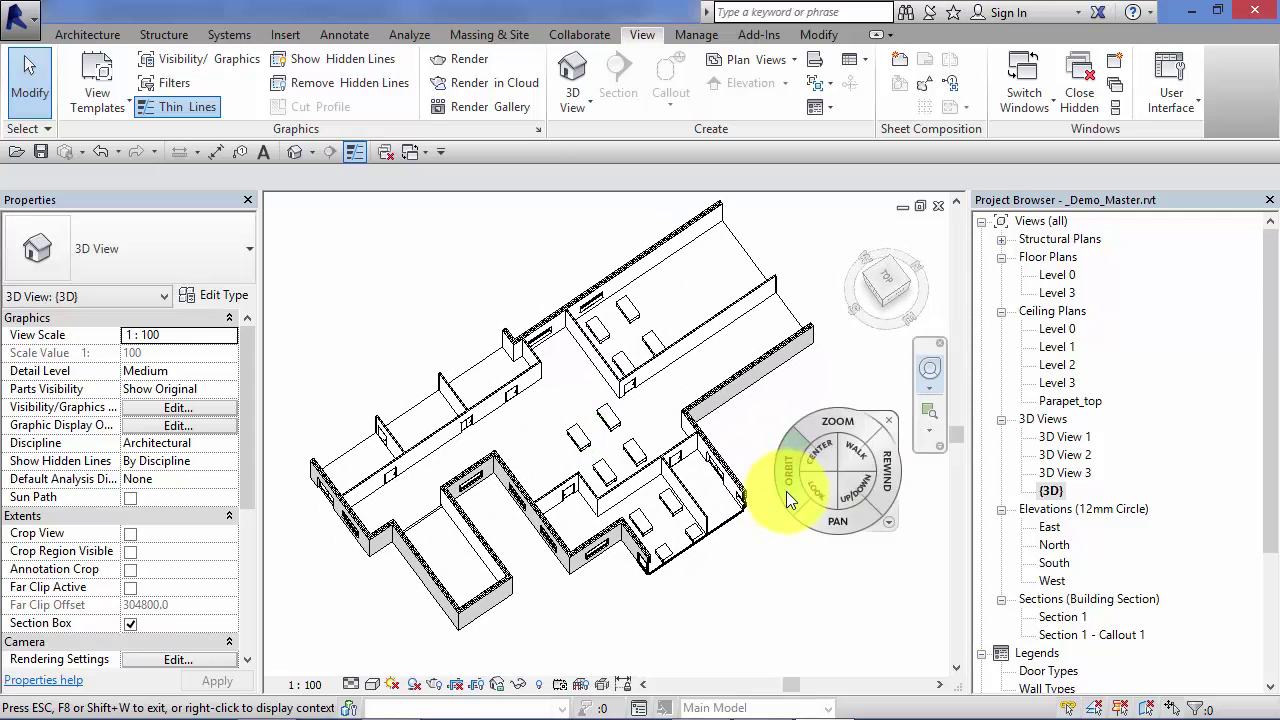
{"action": "left_click", "coordinate": [891, 417]}
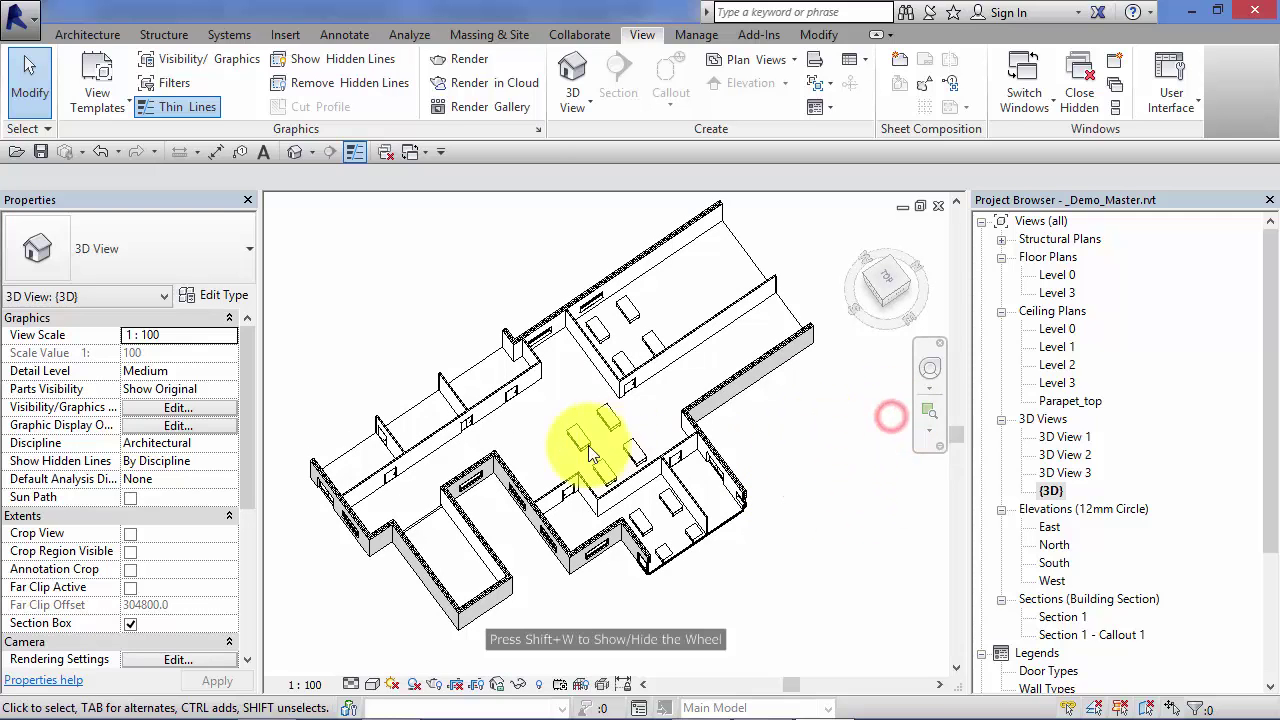
- Save the orientation and lock the 3D view under the name View_cutaway_01, dismissing the project save reminder
{"action": "left_click", "coordinate": [496, 685]}
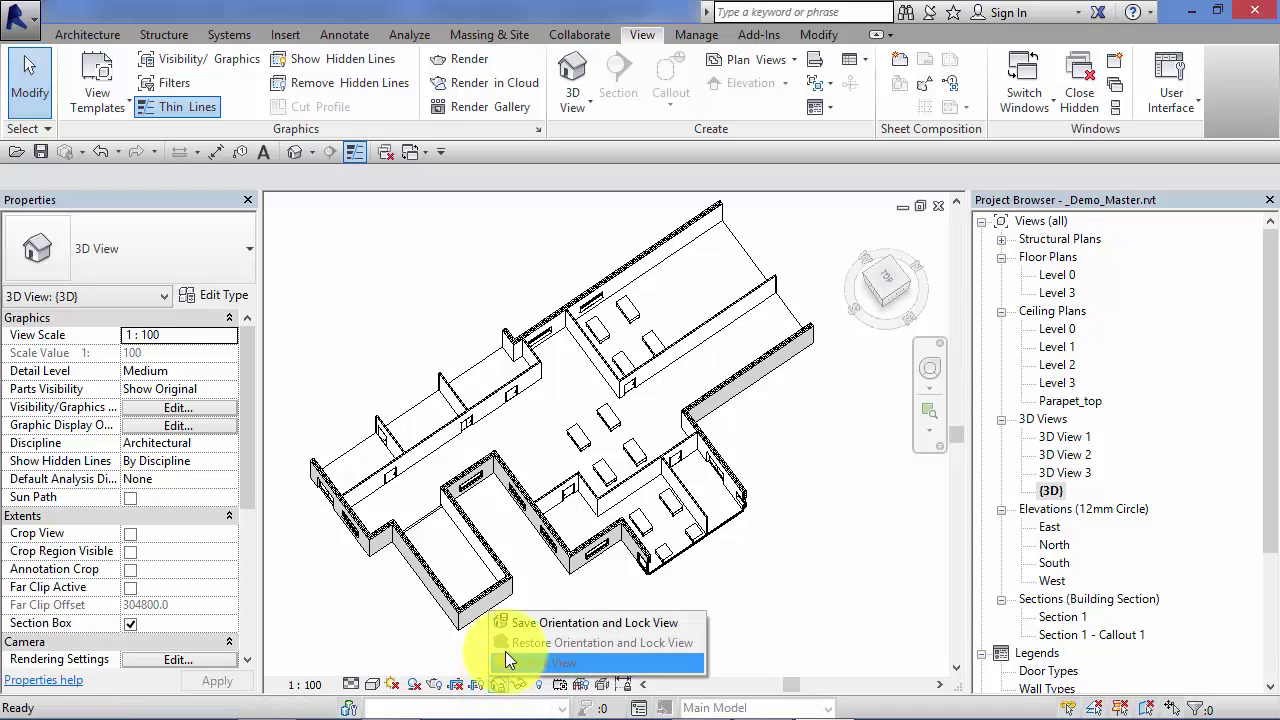
{"action": "left_click", "coordinate": [635, 621]}
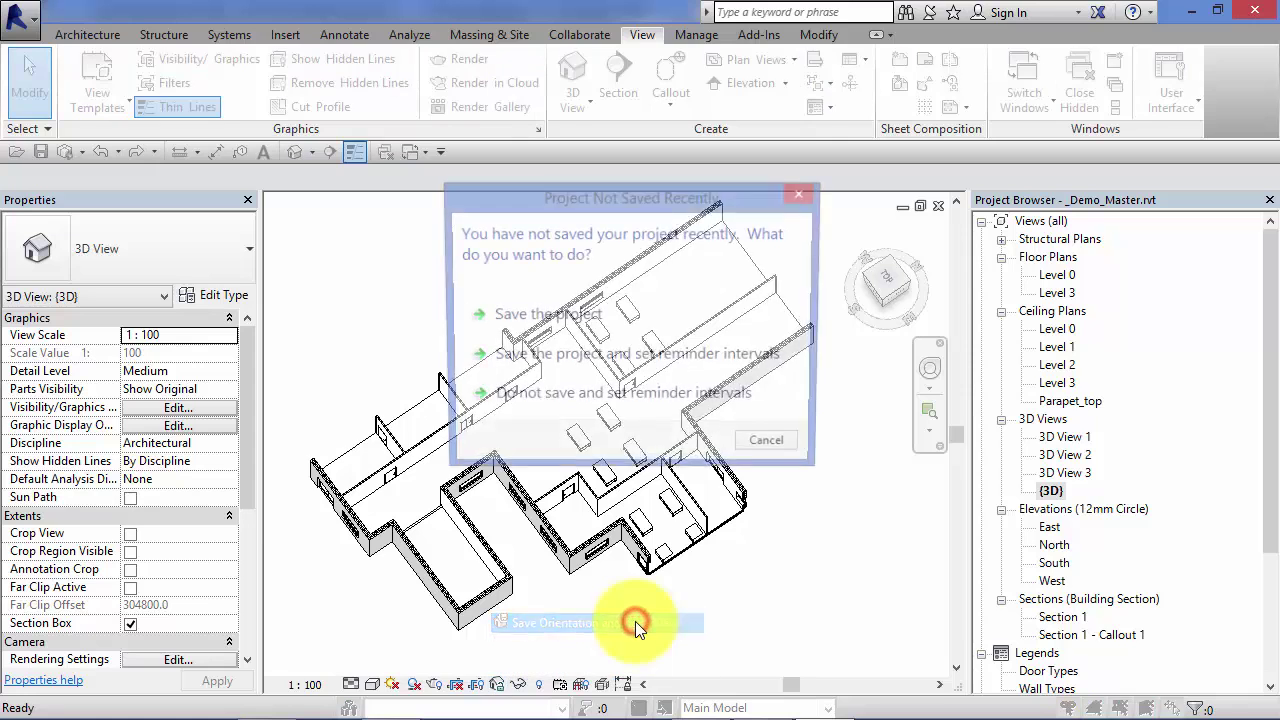
{"action": "left_click", "coordinate": [772, 448]}
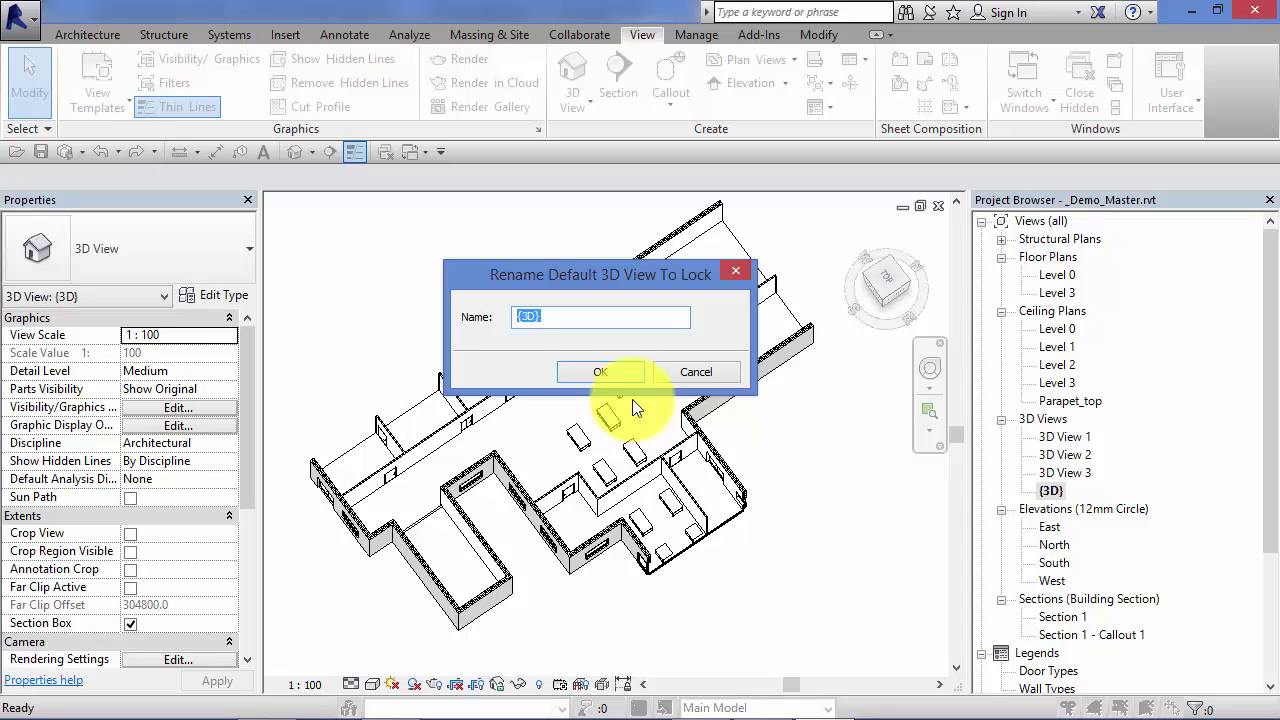
{"action": "type", "text": "View_cutaway_01"}
{"action": "key", "text": "Return"}
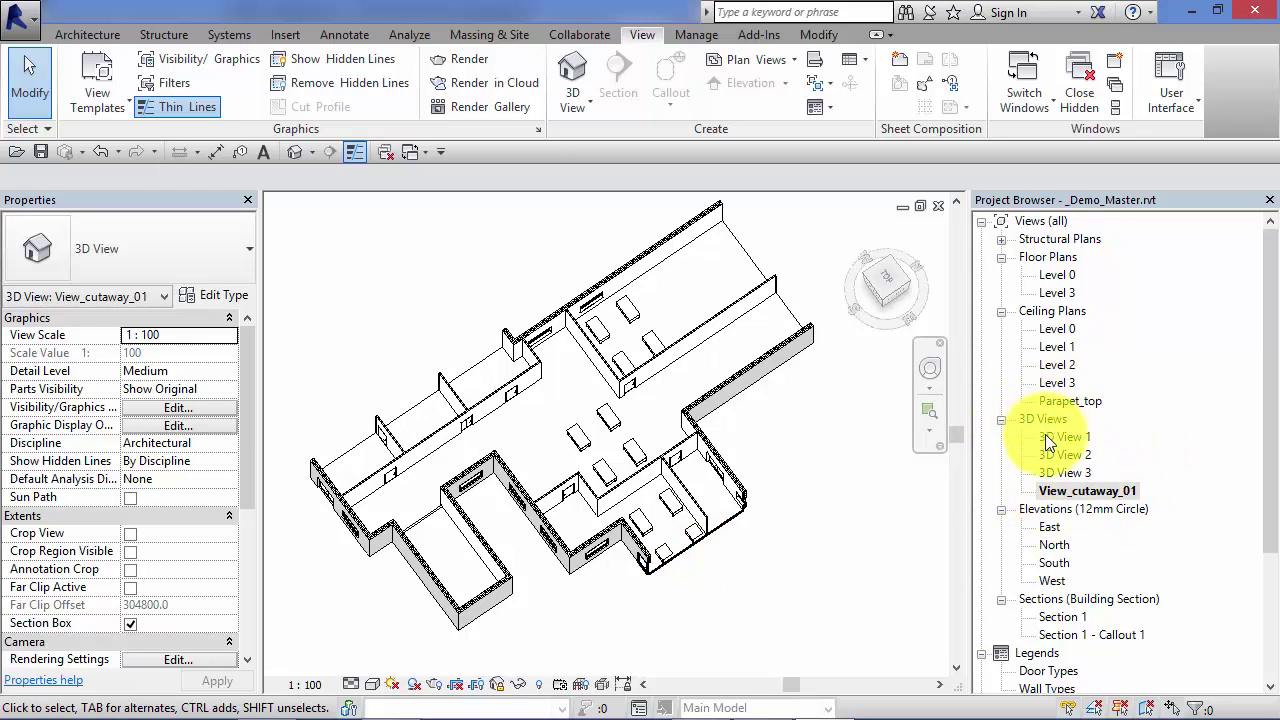
- Try to orbit the locked View_cutaway_01 with the navigation wheel, and close the wheel
{"action": "left_click", "coordinate": [929, 368]}
{"action": "left_click_drag", "start_coordinate": [843, 447], "coordinate": [790, 430]}
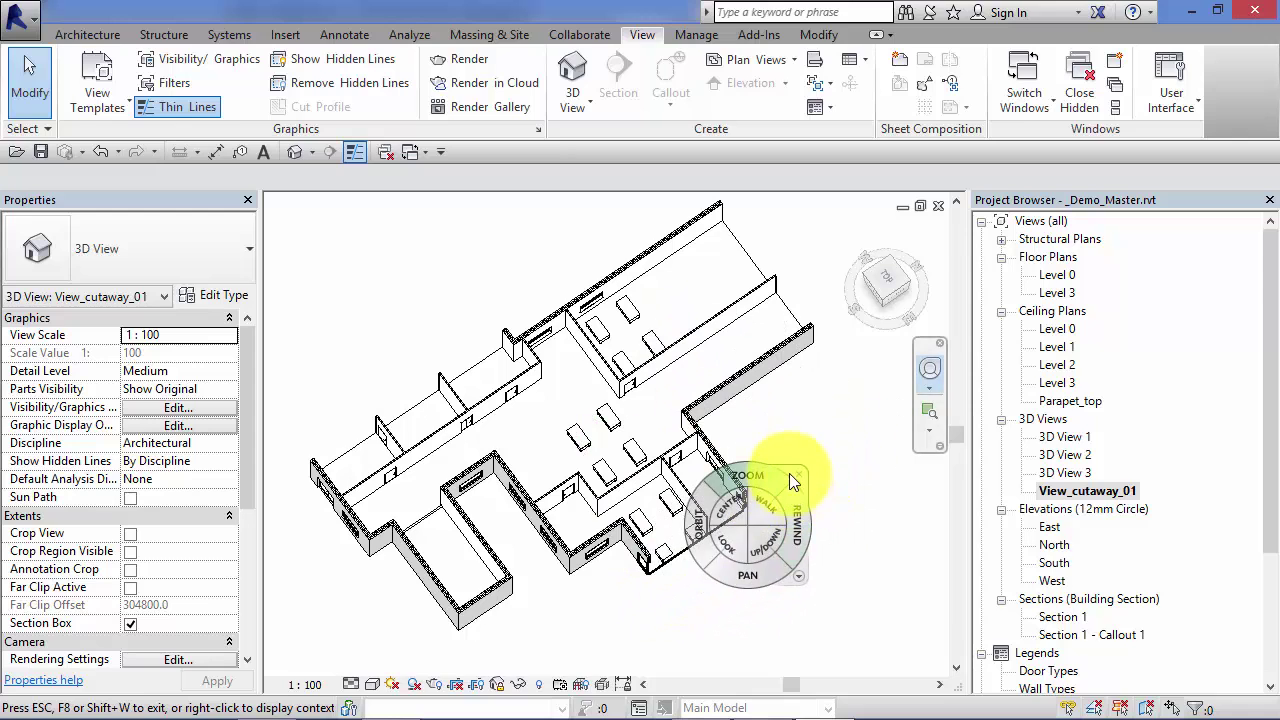
{"action": "left_click", "coordinate": [799, 476]}
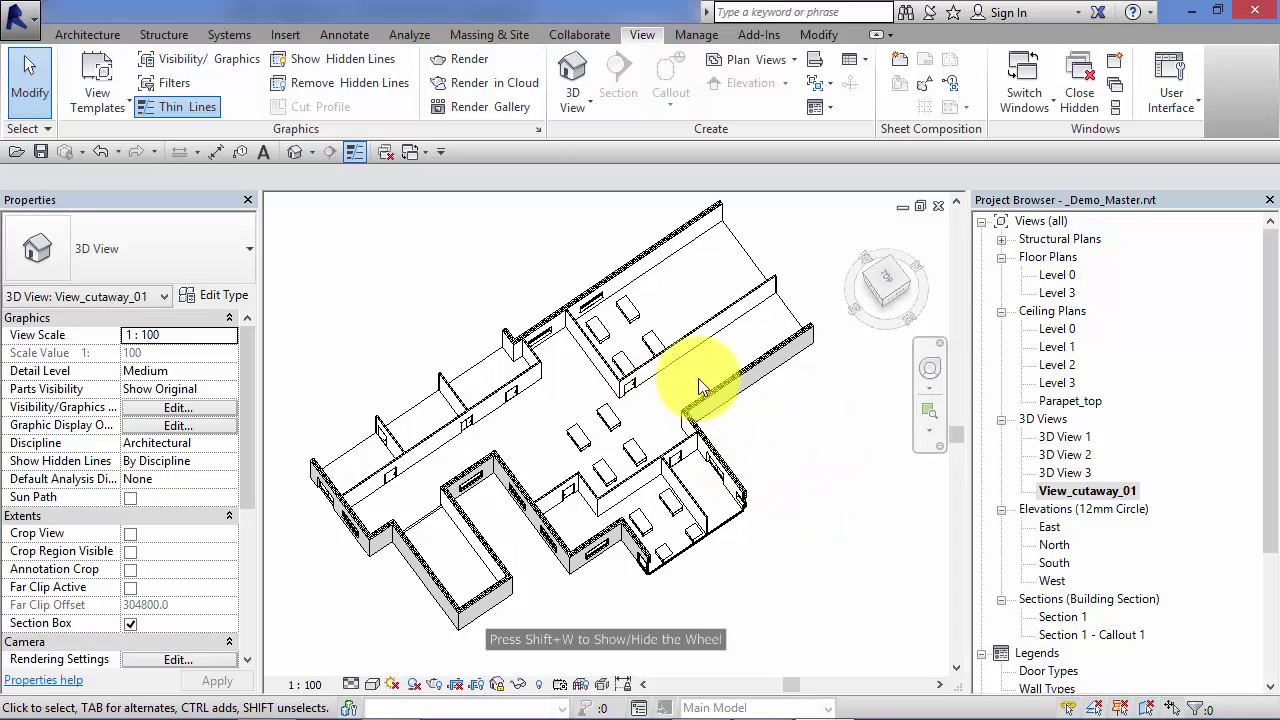